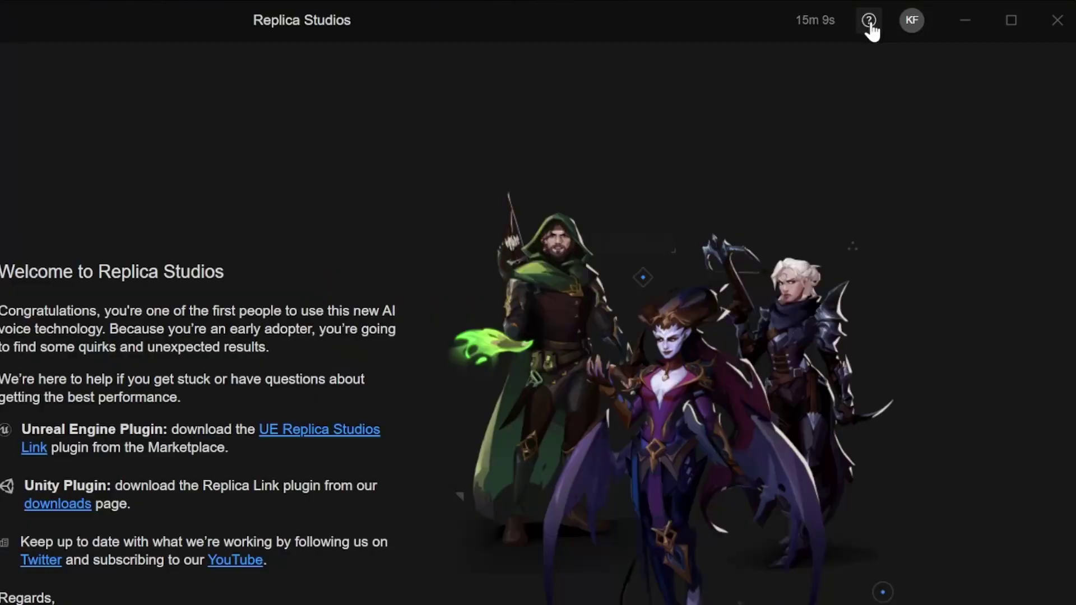
# - Browse the help resources, account options and free-credit page, then return to the dashboard
pyautogui.click(869, 23)
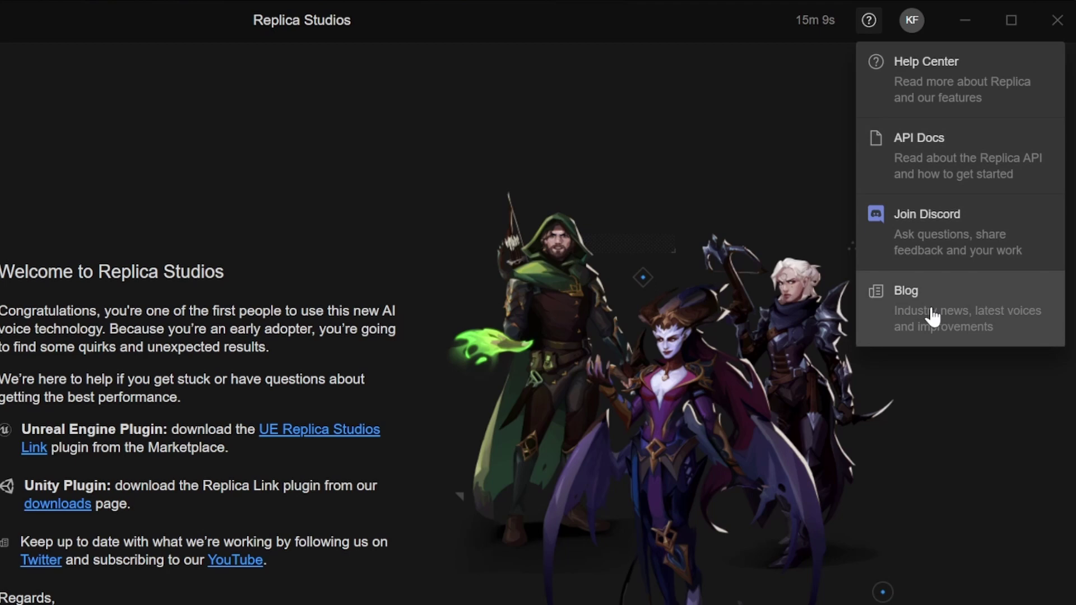
pyautogui.click(913, 24)
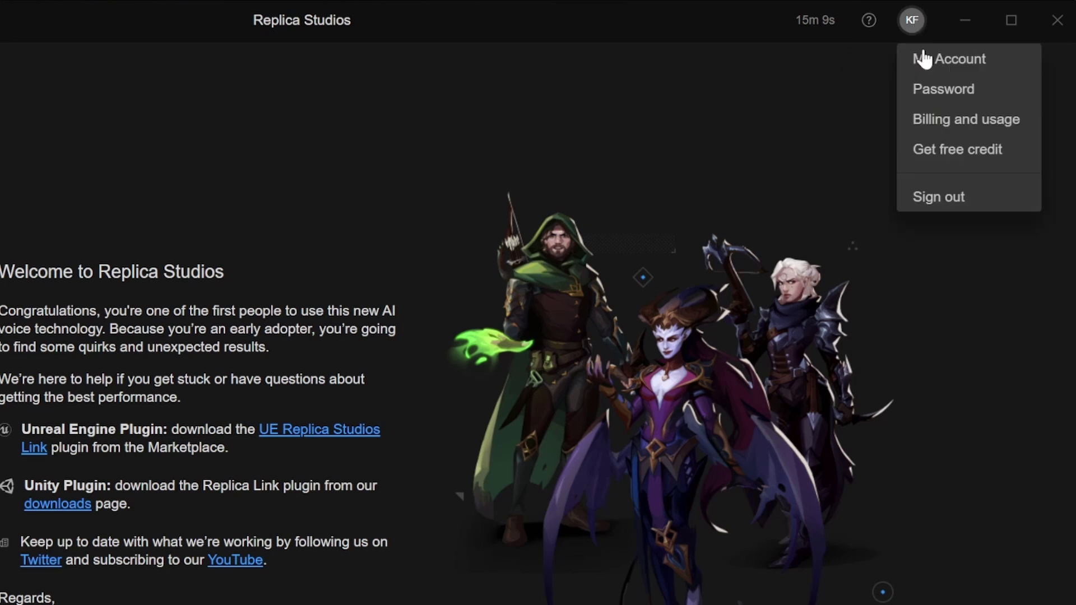
pyautogui.click(959, 150)
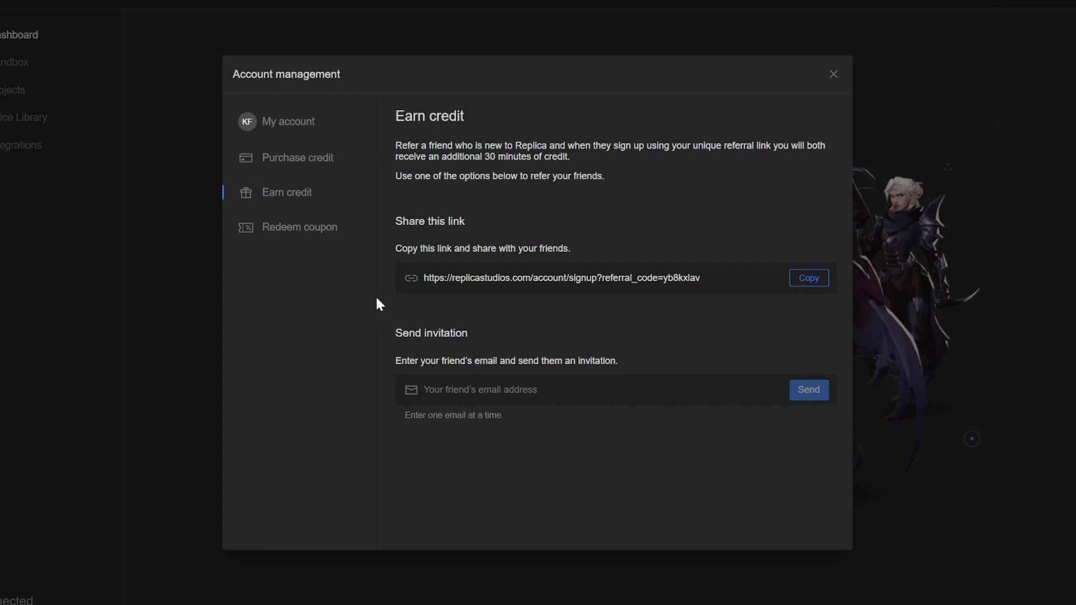
pyautogui.click(56, 48)
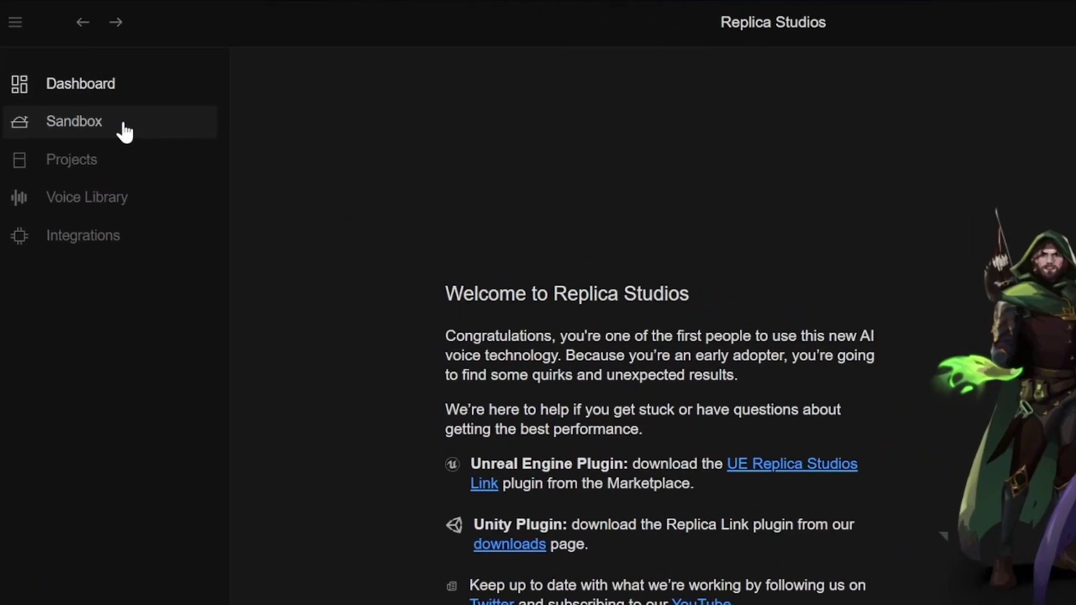
# - In the Sandbox, play the test line with Lilith, an Eastern European voice, then leave the Sandbox
pyautogui.click(124, 132)
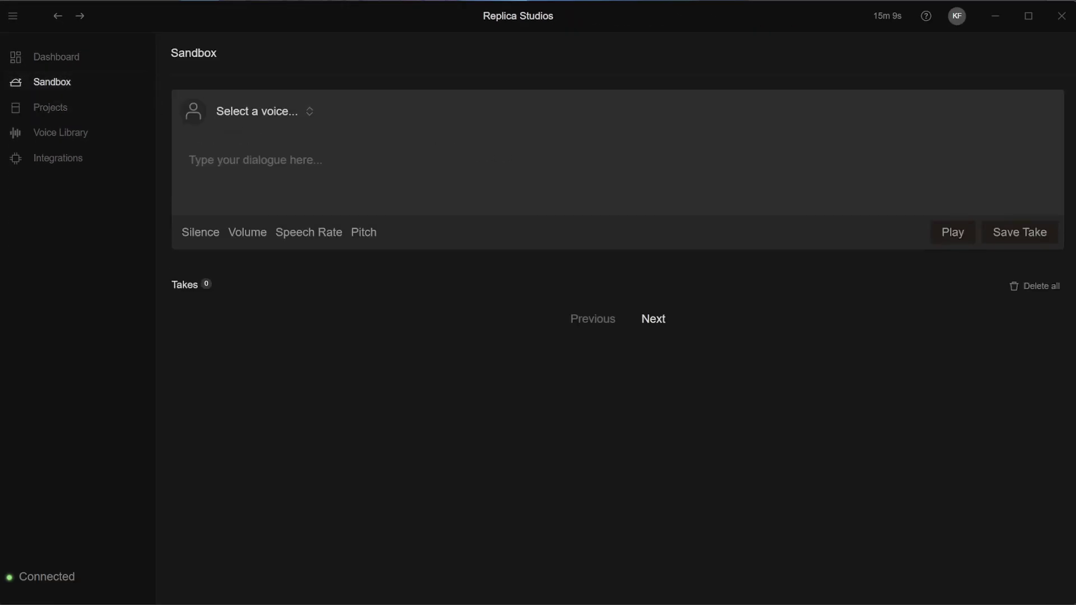
pyautogui.click(270, 132)
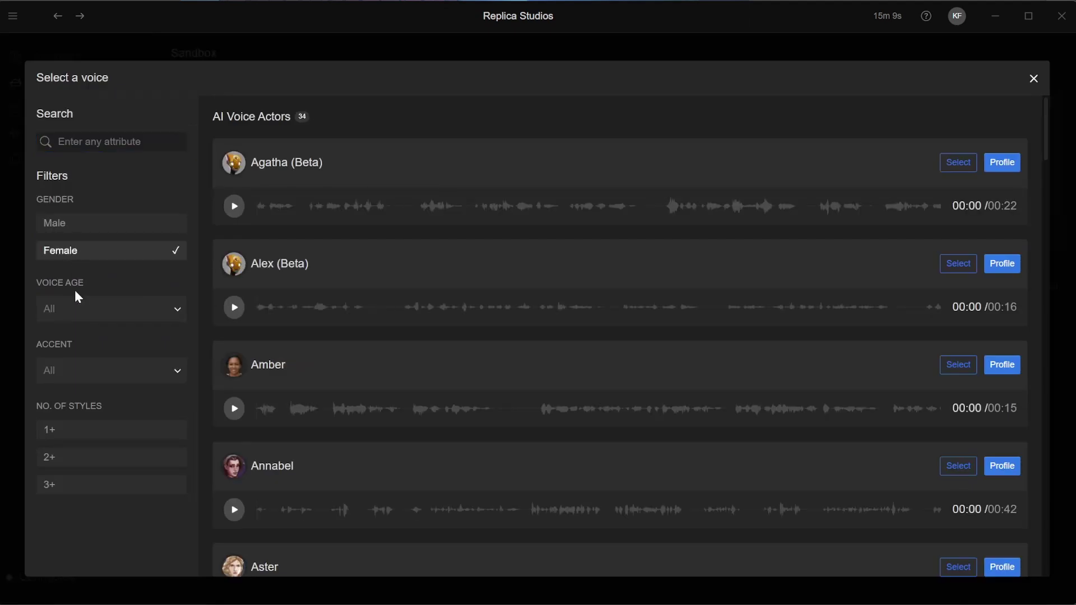
pyautogui.click(157, 367)
pyautogui.scroll(-2, 153, 468)
pyautogui.click(84, 435)
pyautogui.click(964, 163)
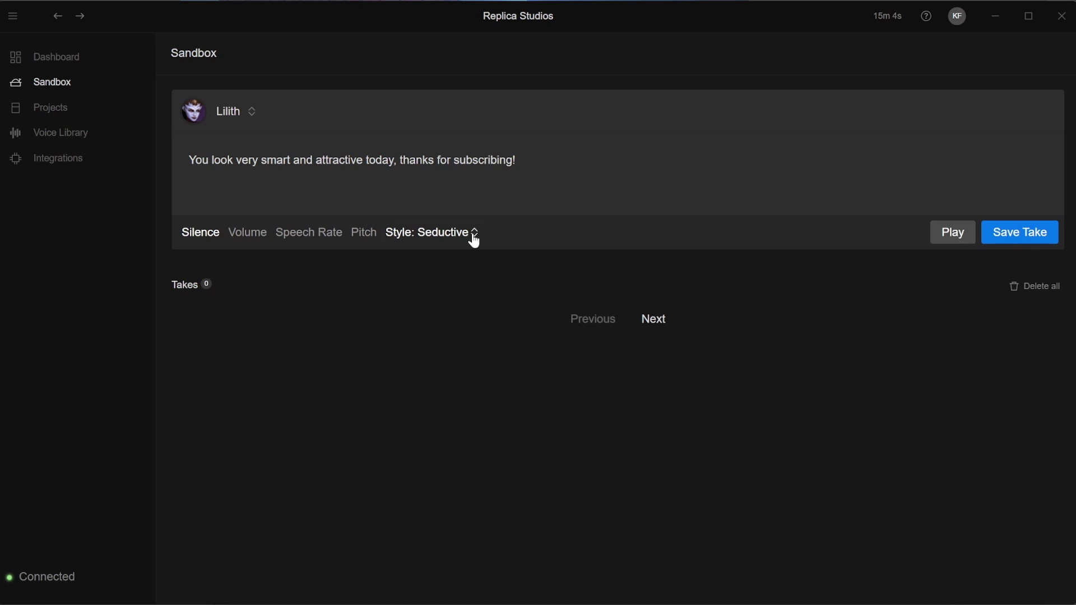
pyautogui.click(949, 231)
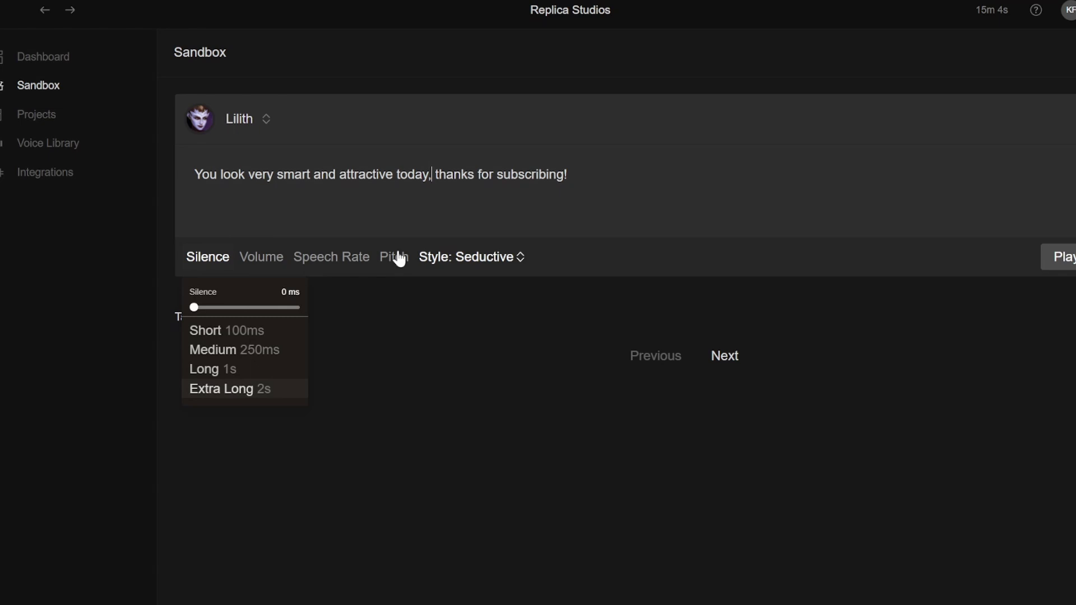
pyautogui.doubleClick(367, 175)
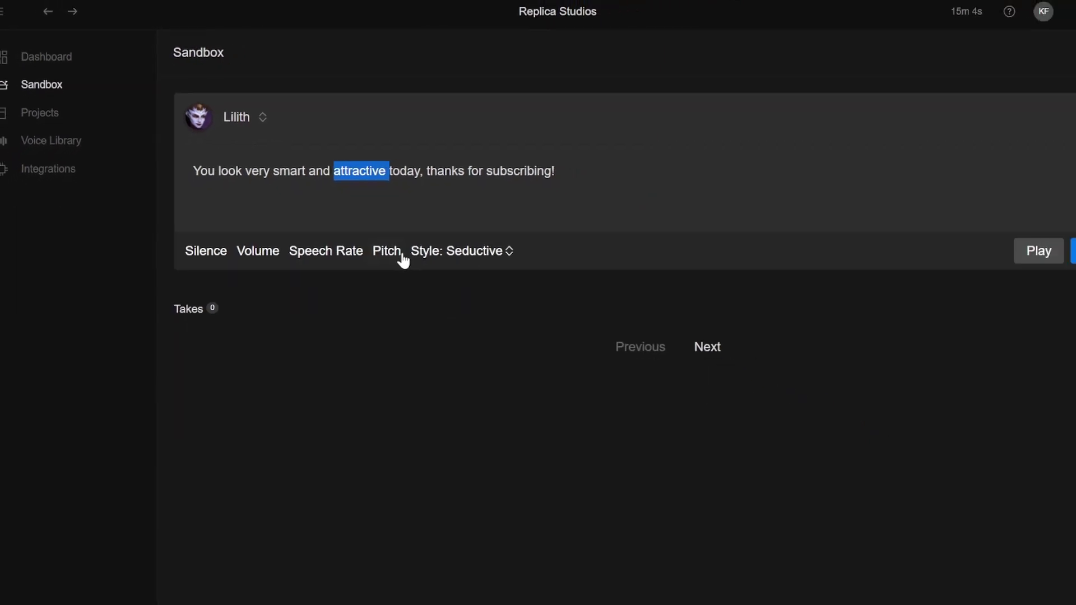
pyautogui.click(82, 117)
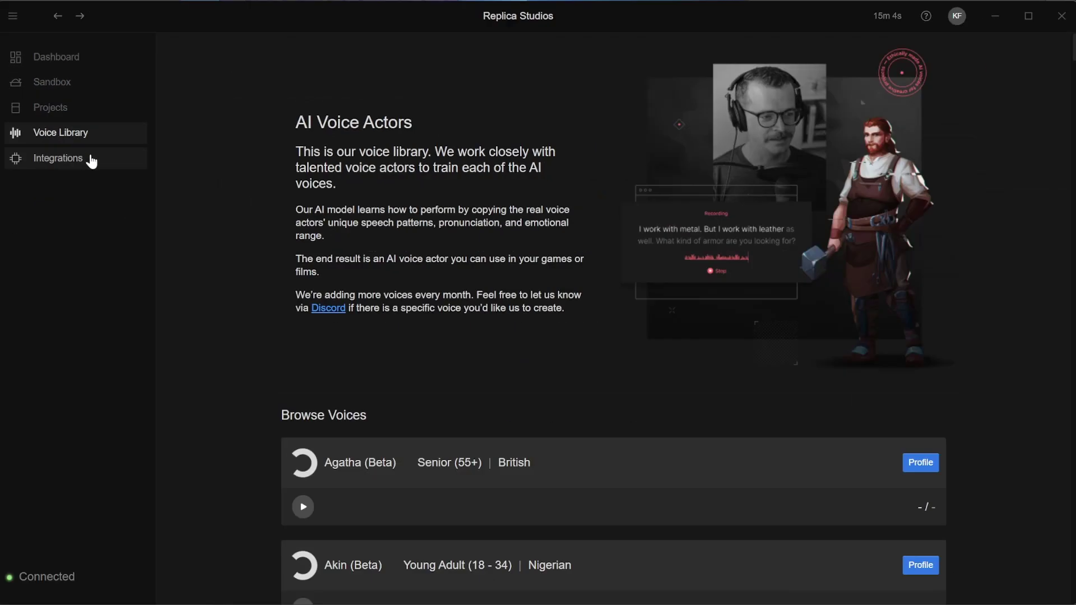
# - Scroll through the Voice Library's AI voices, then go to the Integrations page
pyautogui.scroll(-12, 678, 442)
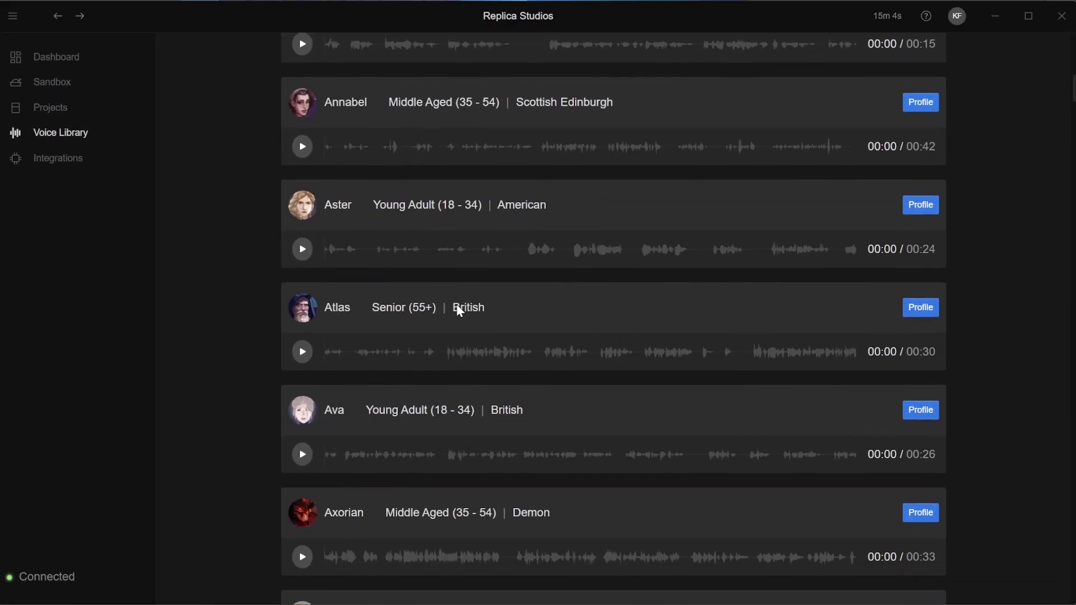
pyautogui.scroll(-20, 458, 305)
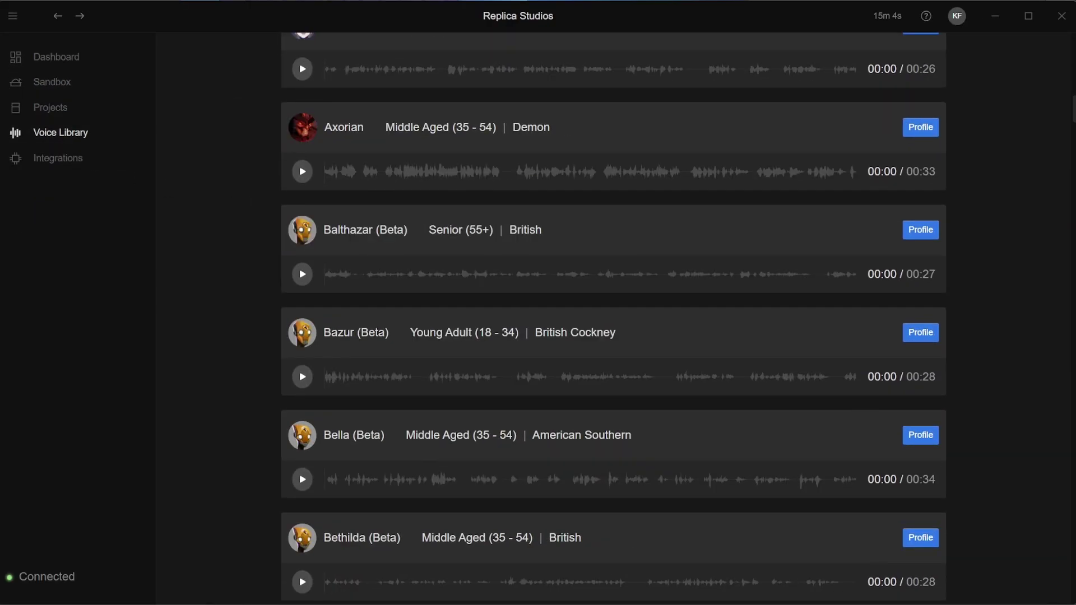
pyautogui.scroll(-20, 458, 312)
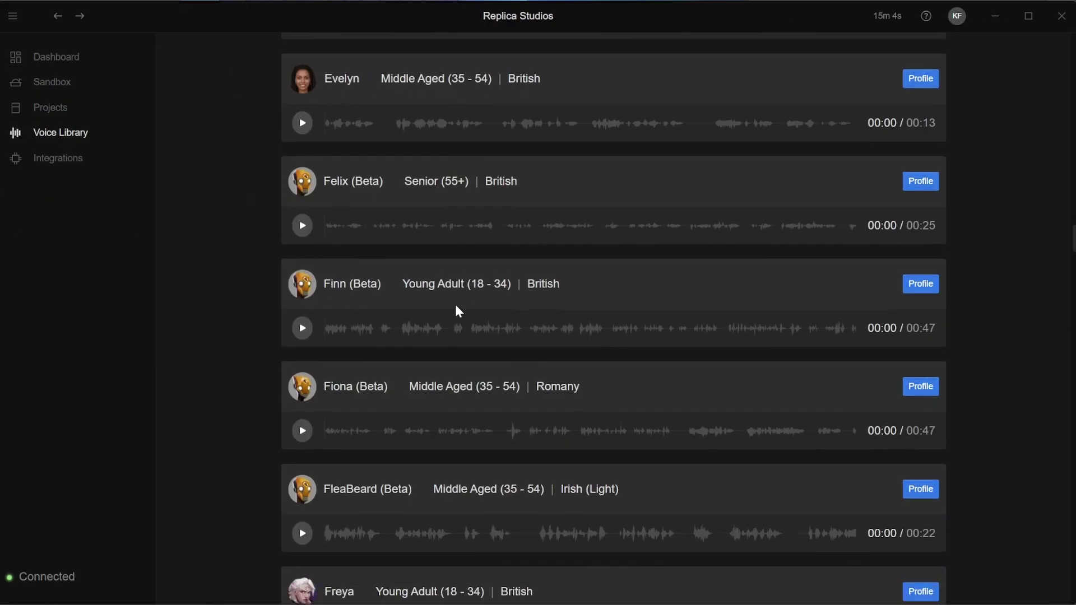
pyautogui.scroll(-20, 459, 311)
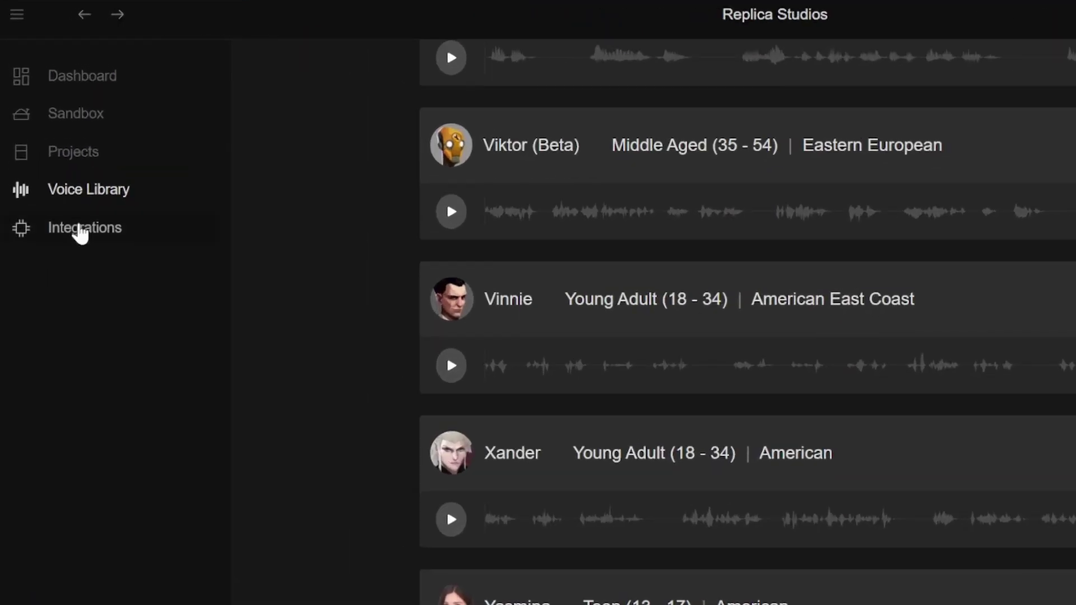
pyautogui.click(53, 159)
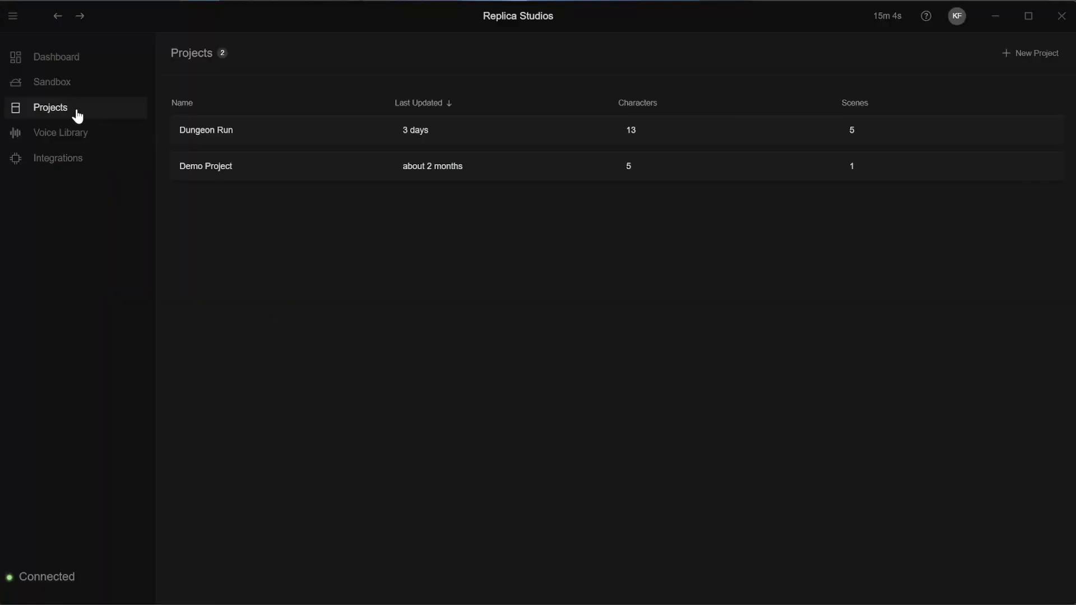
# - Create project Dungeon Run 2, add character Smith cast with Gray, and start a new scene
pyautogui.click(1042, 63)
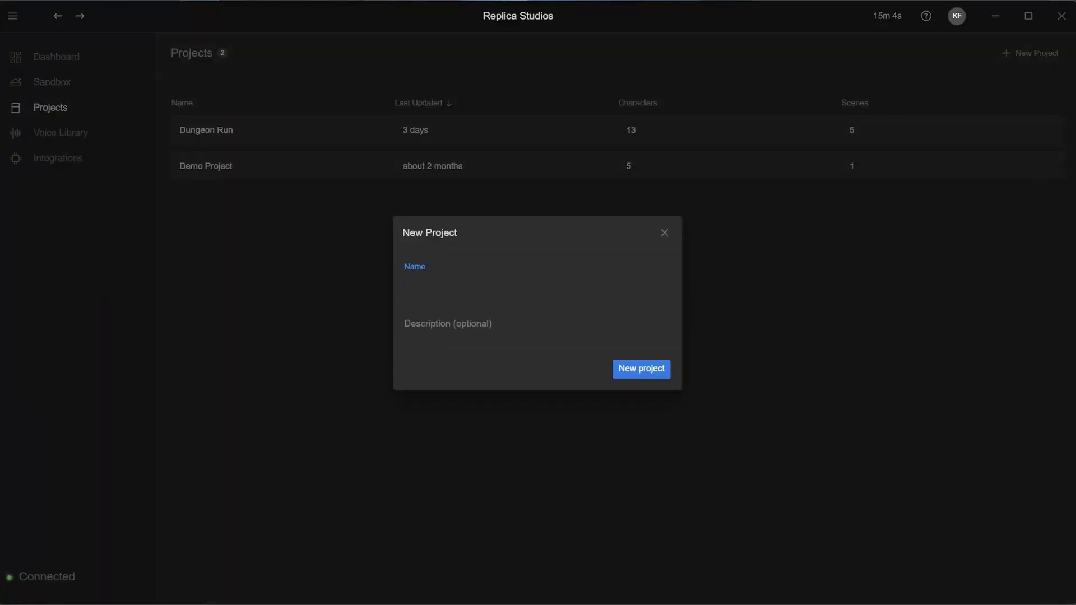
pyautogui.click(642, 370)
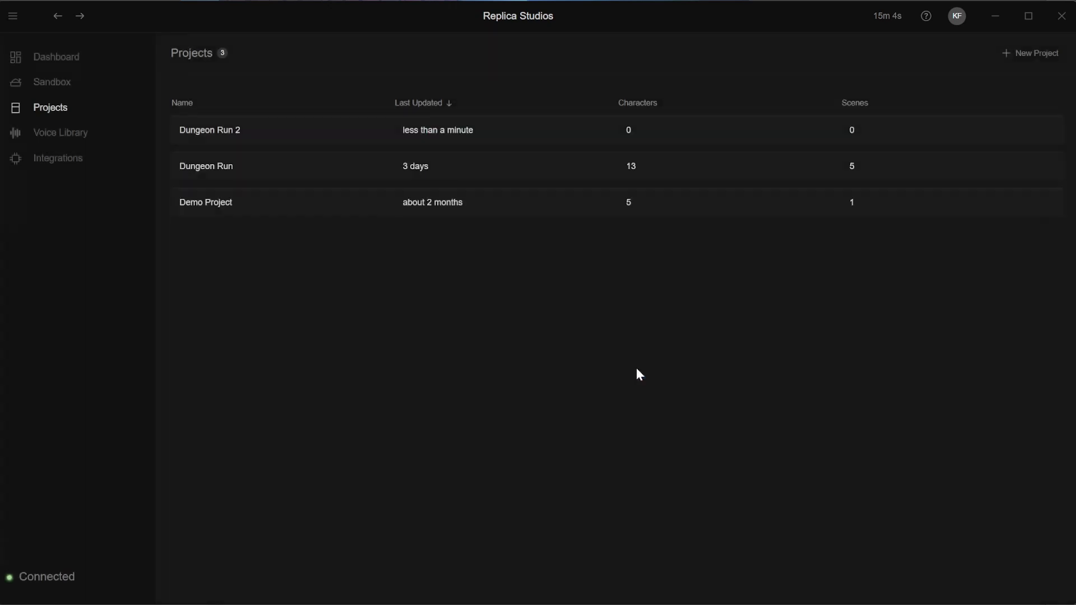
pyautogui.click(529, 165)
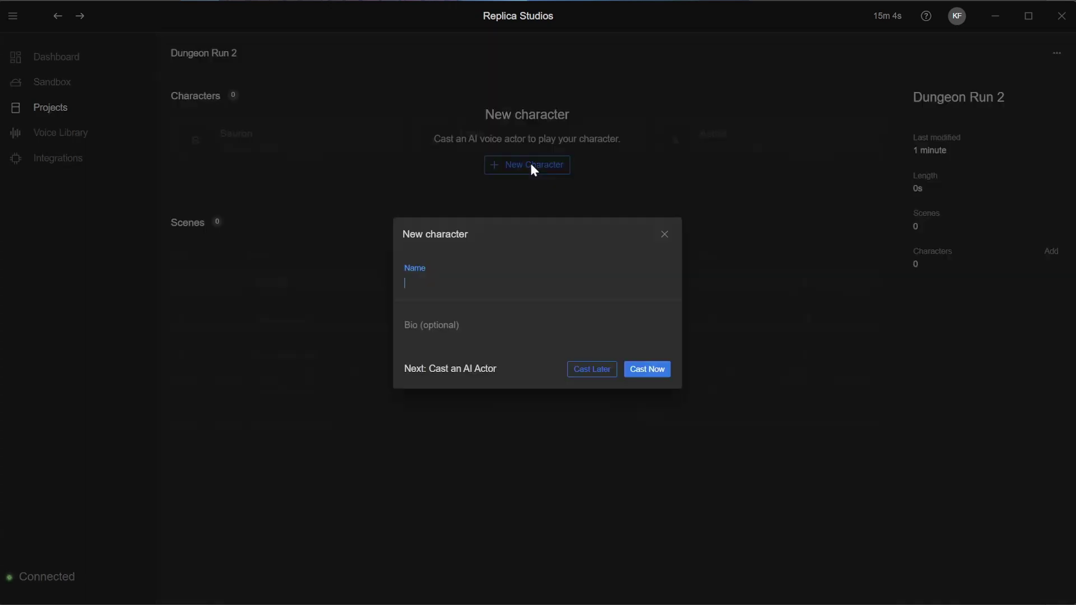
pyautogui.write('Smith')
pyautogui.click(648, 369)
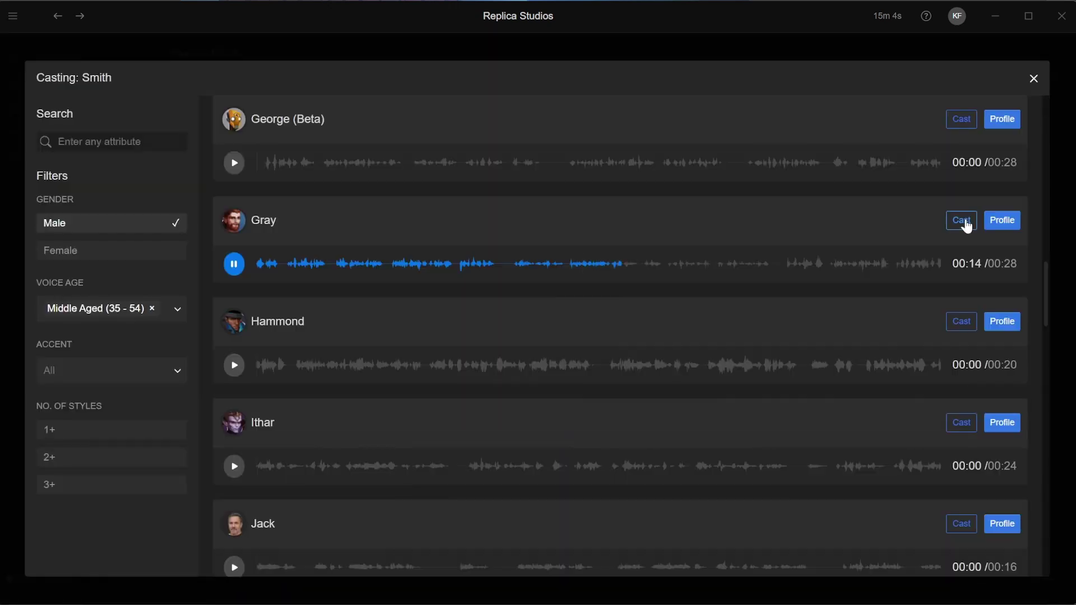
pyautogui.click(961, 221)
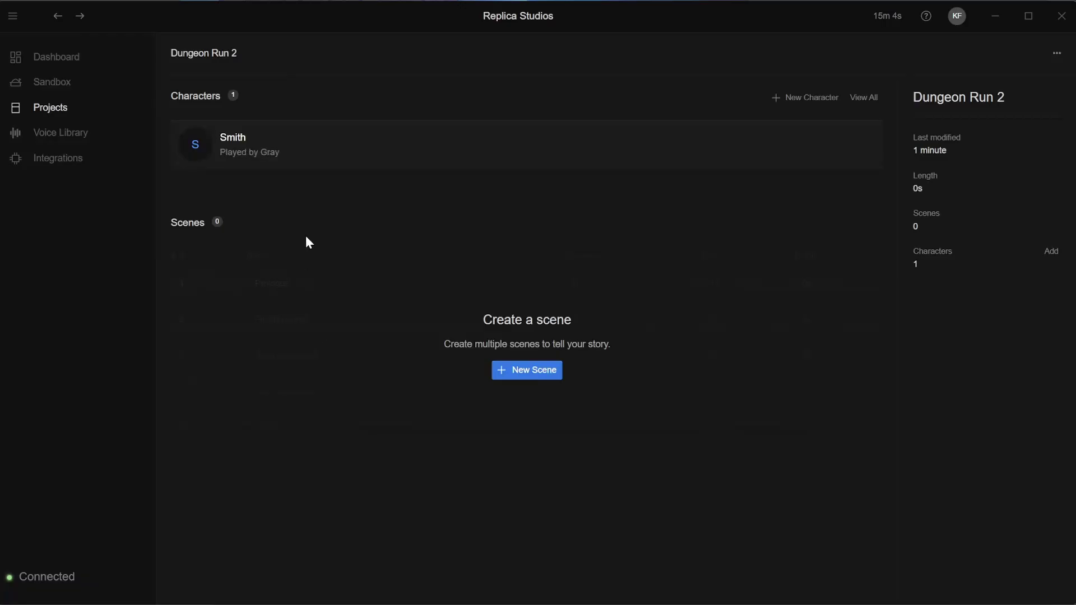
pyautogui.click(543, 372)
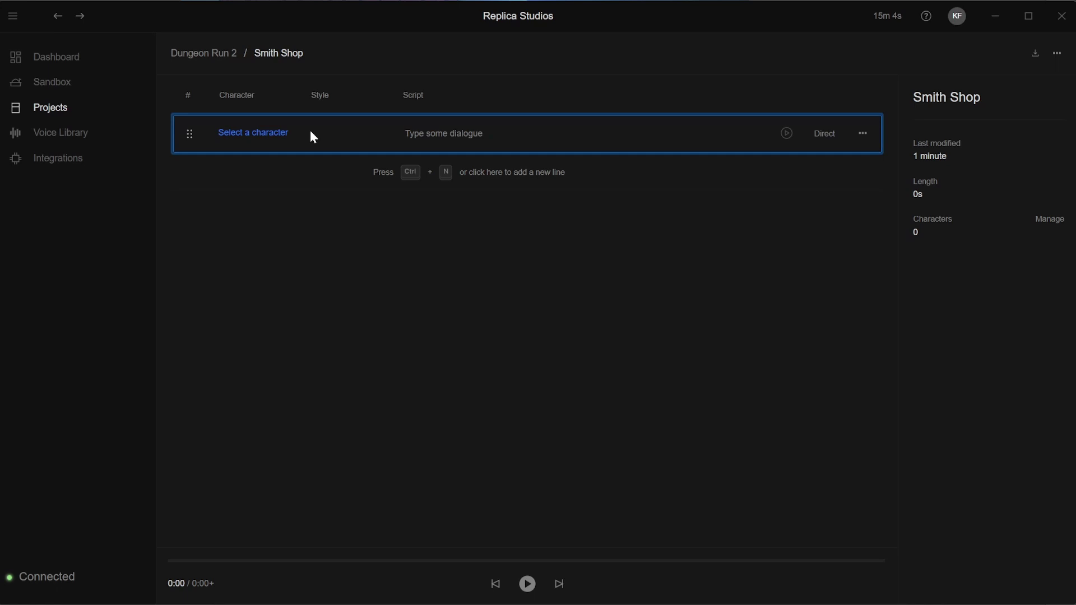
# - Assign Smith to line 1, enter 'Welcome strangers.' as its dialogue, and open it for directing
pyautogui.click(303, 133)
pyautogui.click(261, 179)
pyautogui.write('Welcome strangers.')
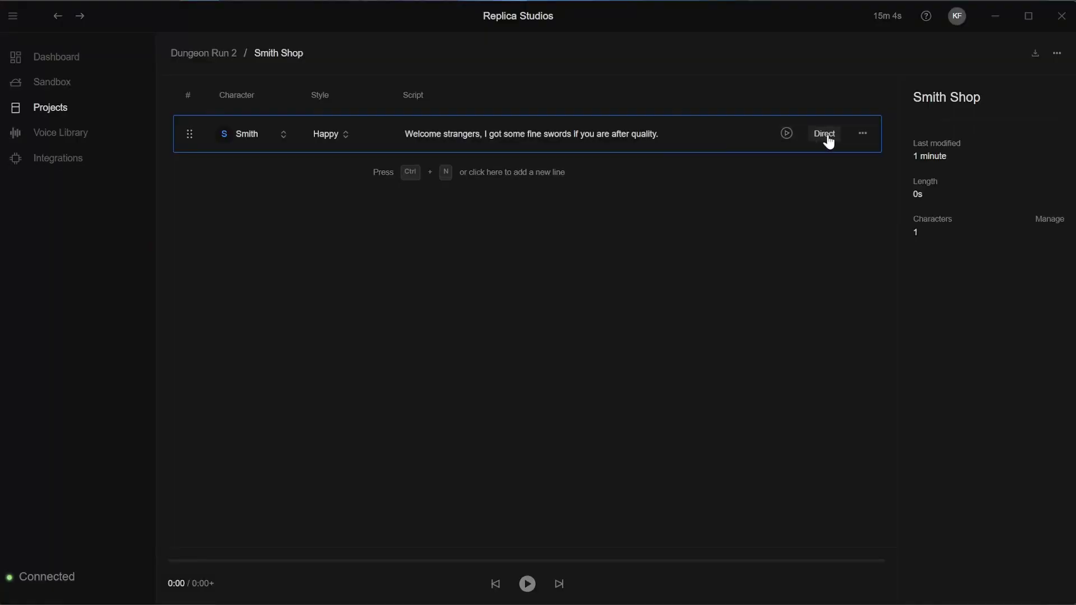
pyautogui.click(825, 134)
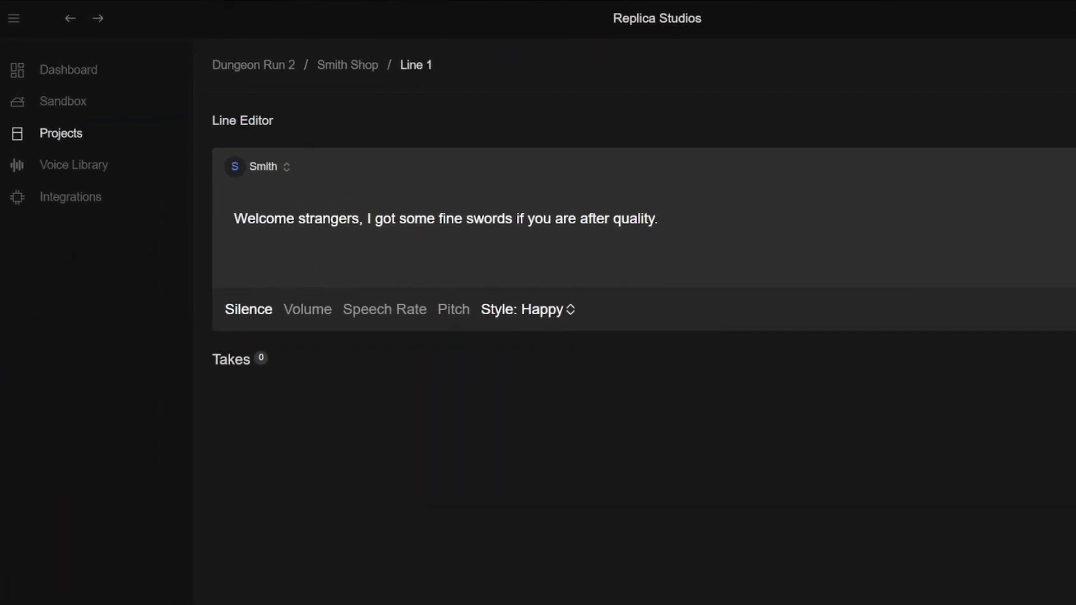
# - Insert a 100 ms pause after 'swords' and slow the word 'if' to 0.8x
pyautogui.click(303, 368)
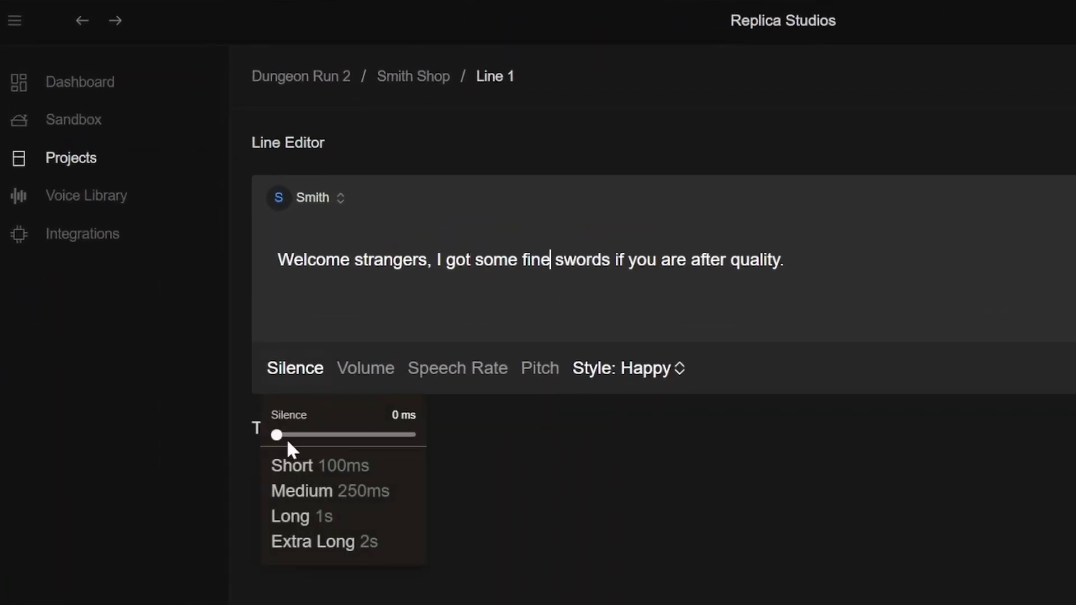
pyautogui.moveTo(288, 443); pyautogui.dragTo(347, 437)
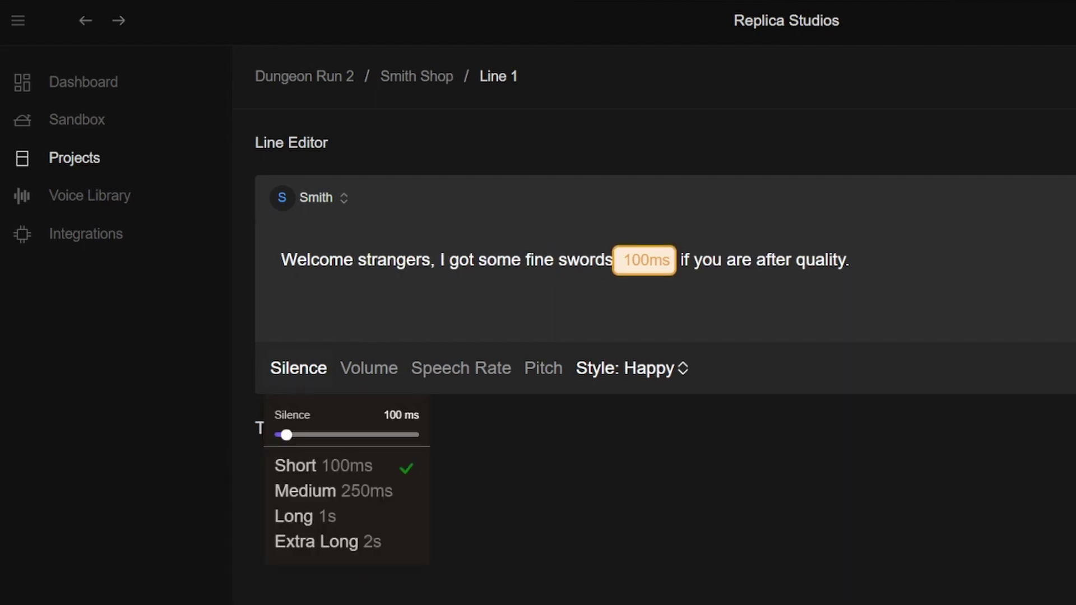
pyautogui.click(682, 261)
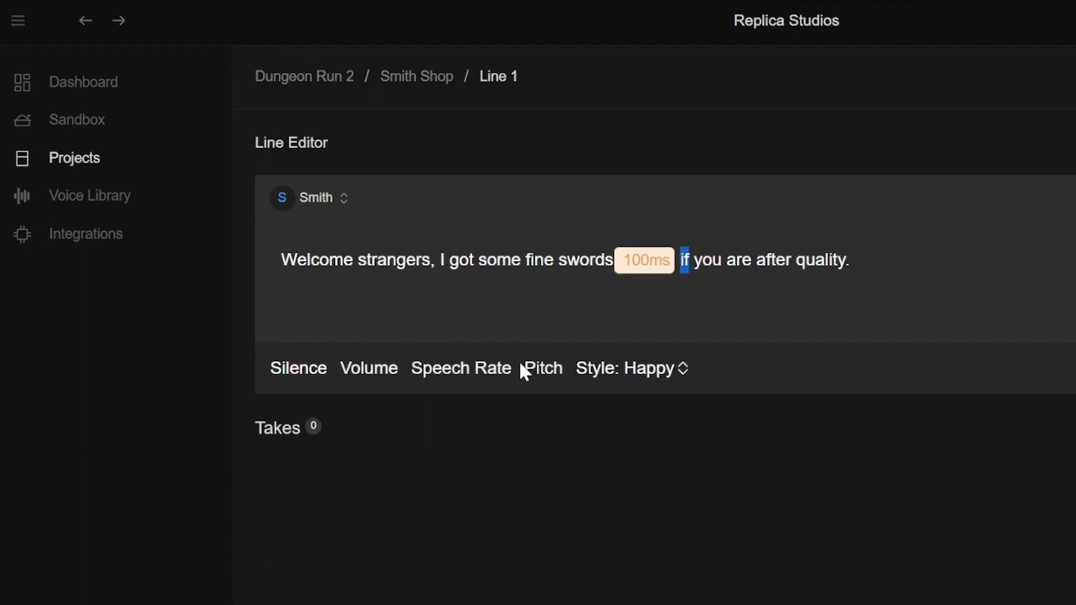
pyautogui.click(451, 378)
pyautogui.click(455, 492)
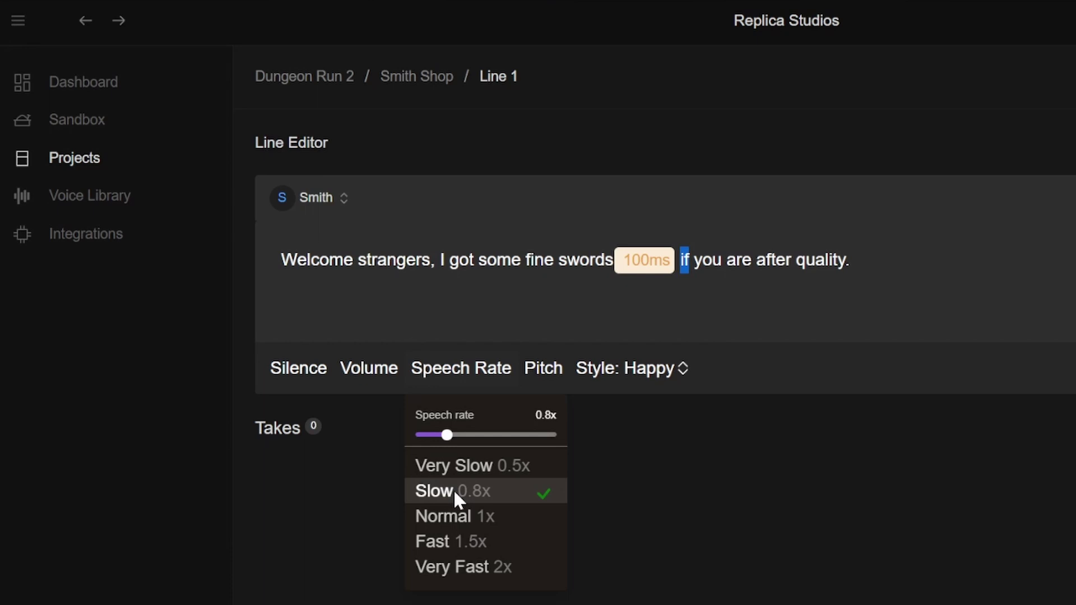
pyautogui.click(667, 327)
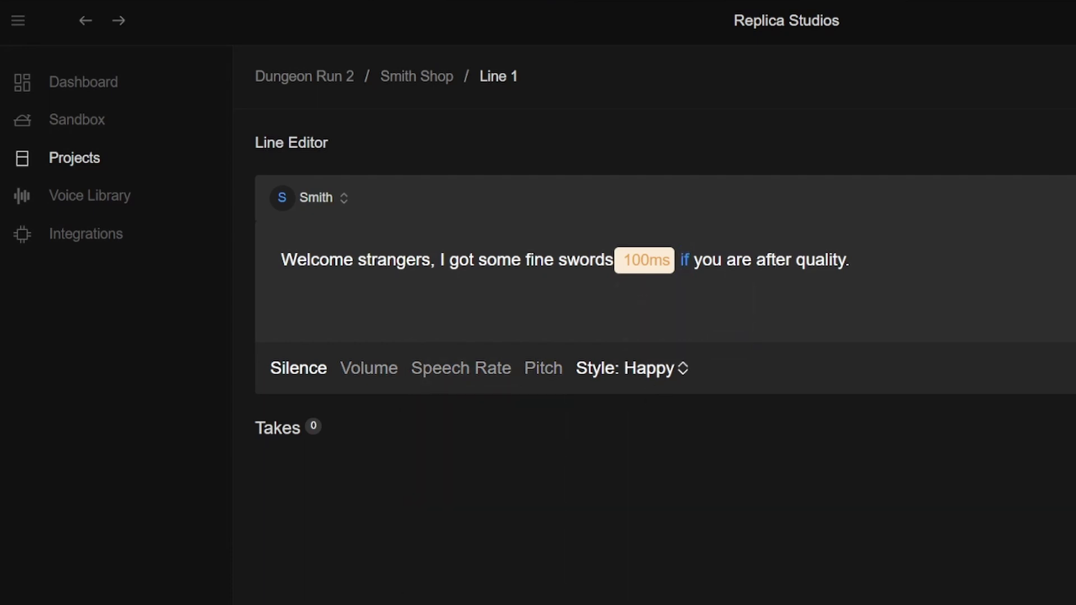
# - Lower the pitch of 'Welcome strangers' by 10% and confirm the setting
pyautogui.moveTo(694, 259); pyautogui.dragTo(736, 259)
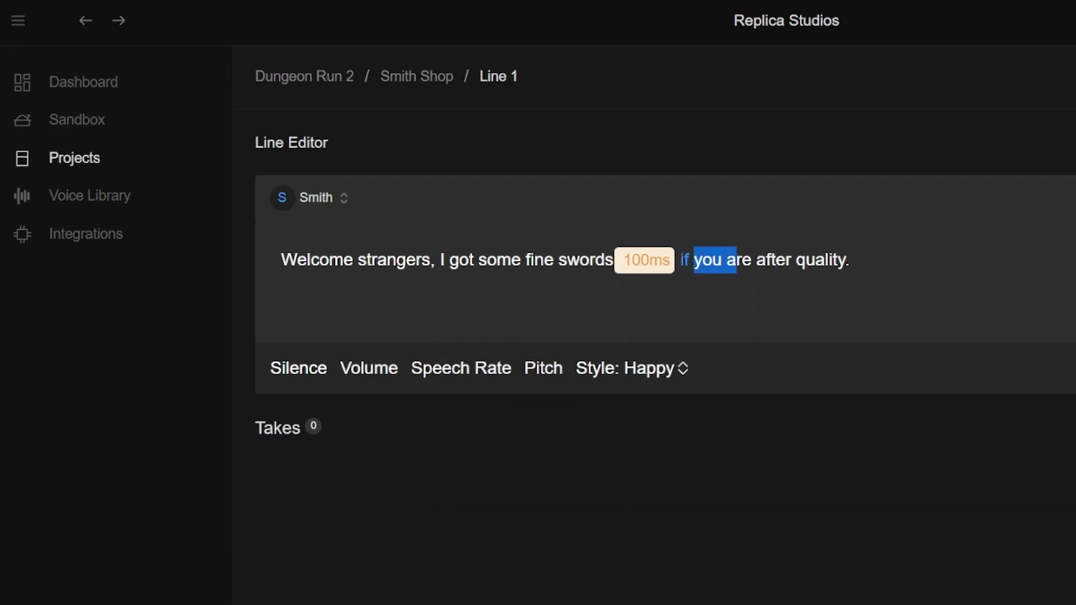
pyautogui.moveTo(281, 260); pyautogui.dragTo(430, 259)
pyautogui.click(551, 371)
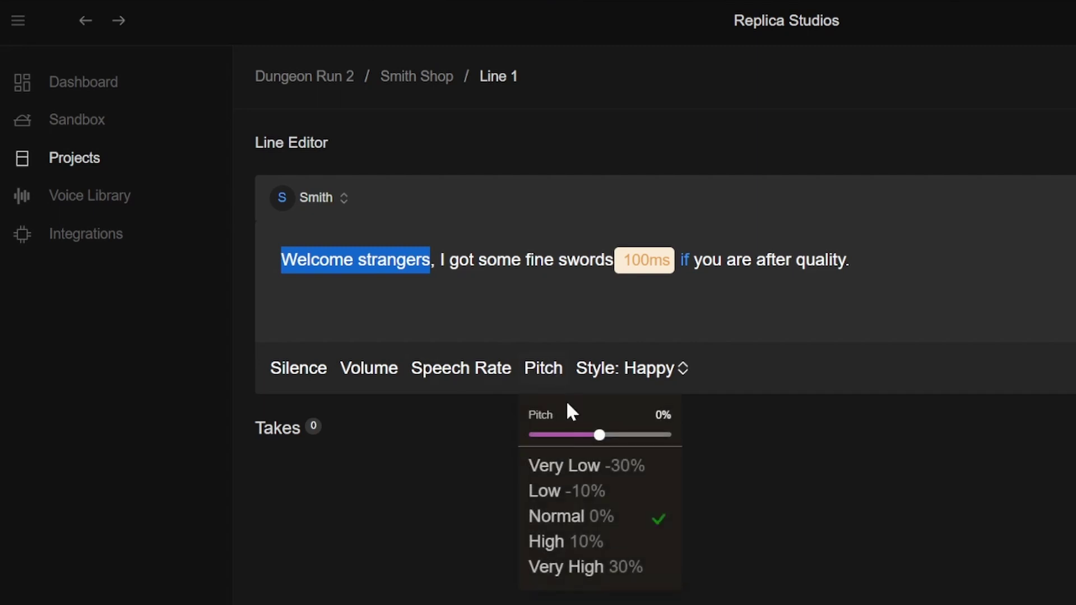
pyautogui.click(581, 492)
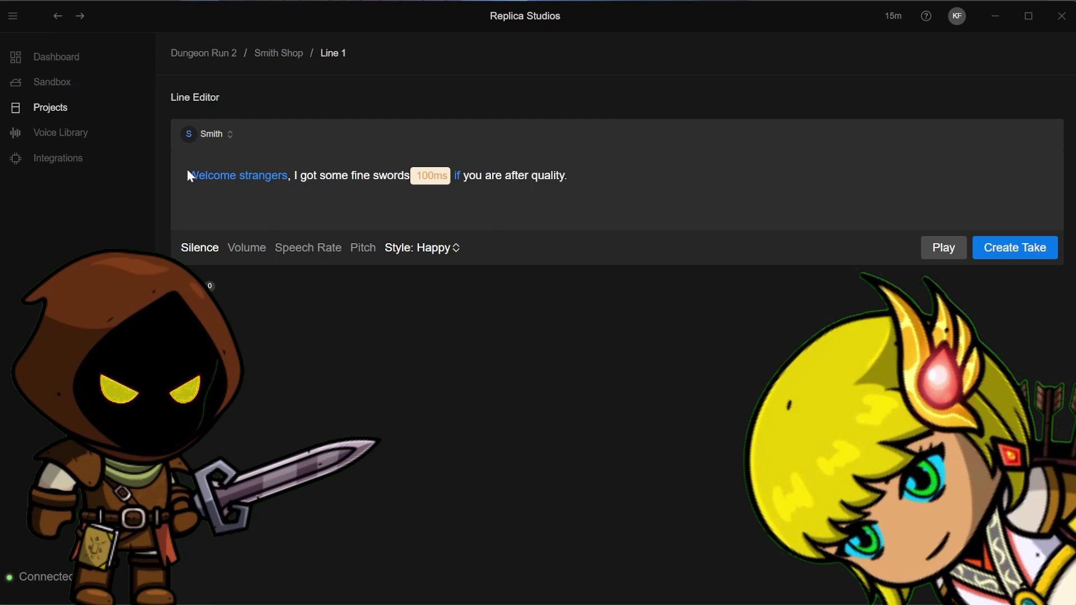
pyautogui.click(188, 175)
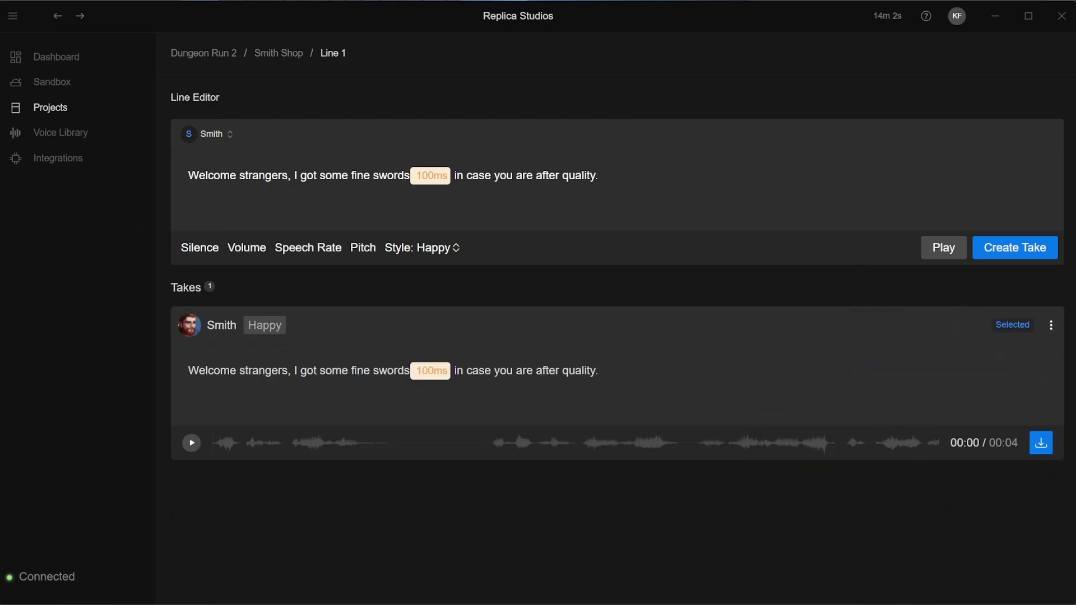
# - Back in Smith Shop, add line 2 and assign a player character to it
pyautogui.click(288, 56)
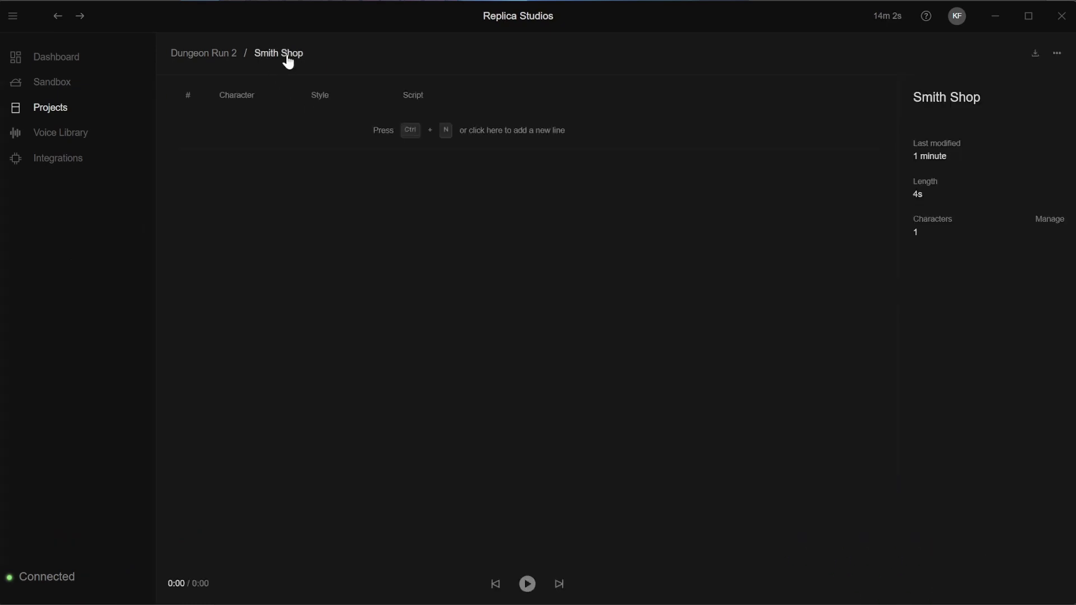
pyautogui.click(468, 238)
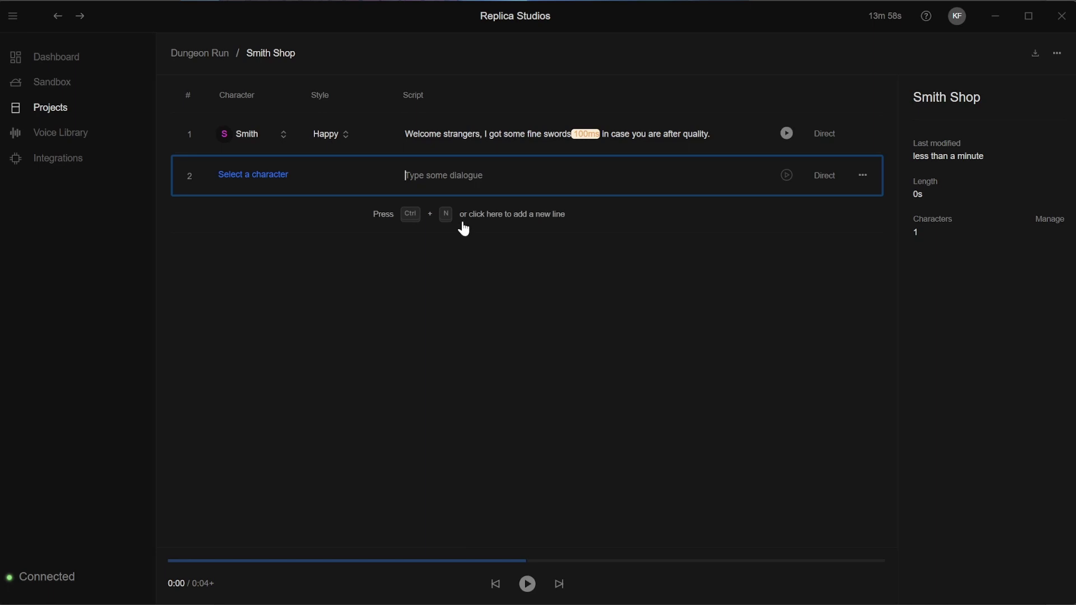
pyautogui.click(286, 175)
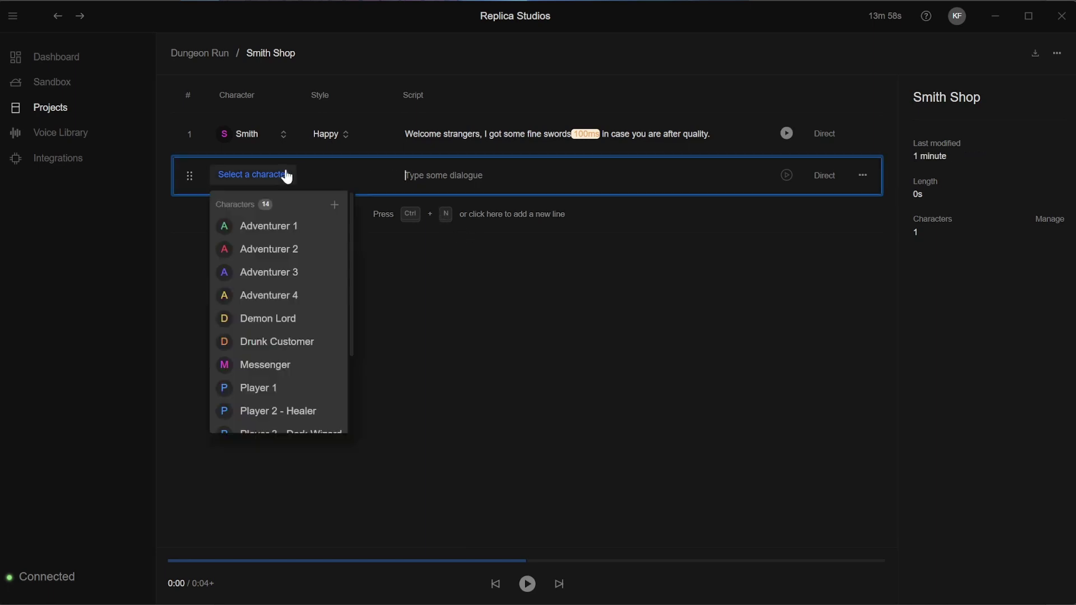
pyautogui.scroll(-3, 309, 303)
pyautogui.click(308, 306)
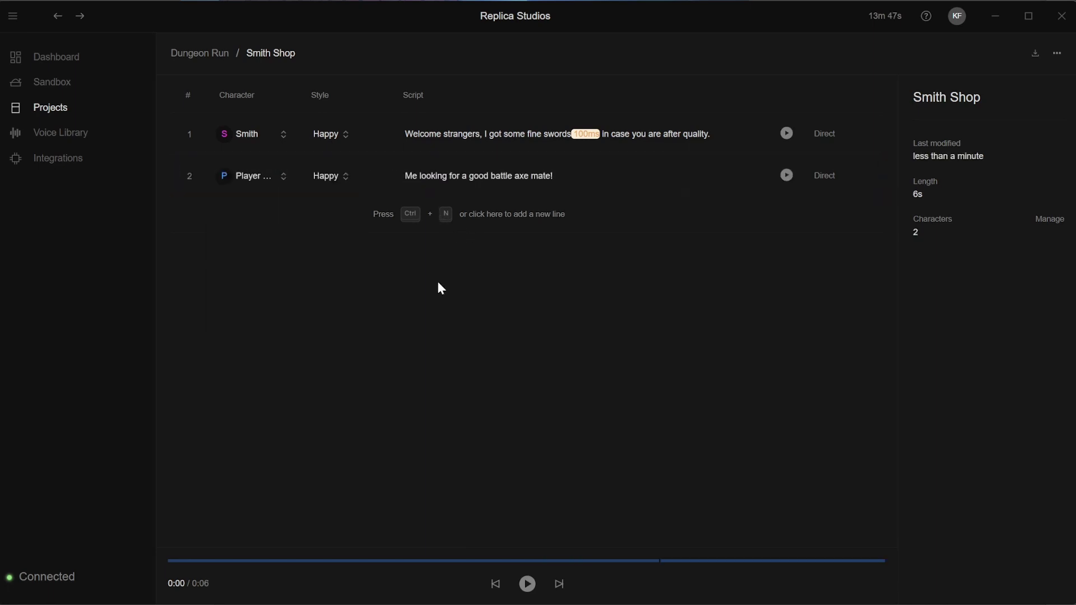
# - Add a third line with Ctrl+N, open its character list, and play the whole scene
pyautogui.hotkey('ctrl', 'n')
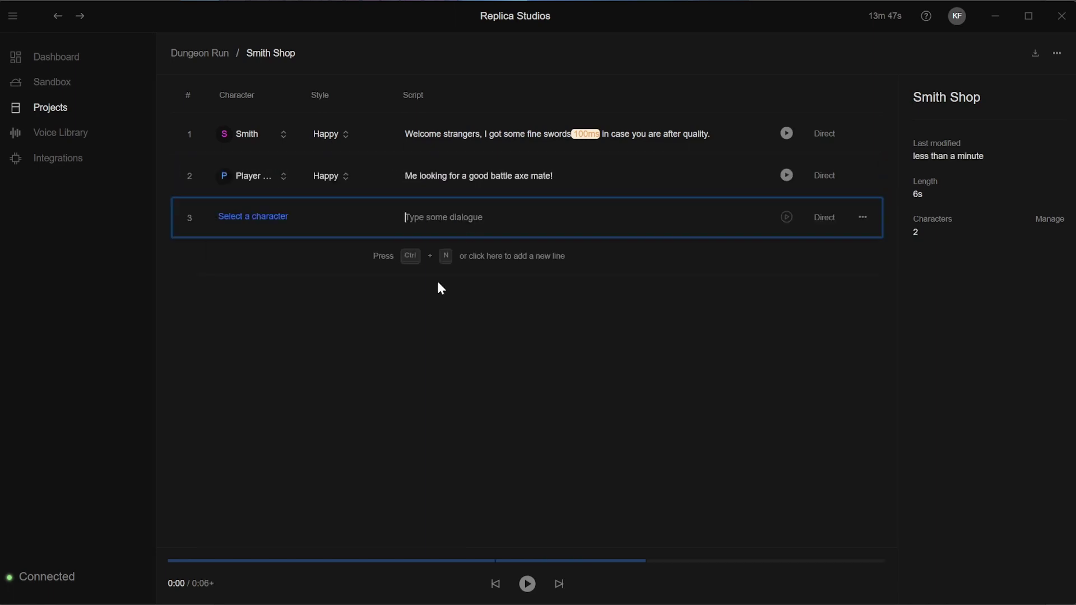
pyautogui.click(287, 218)
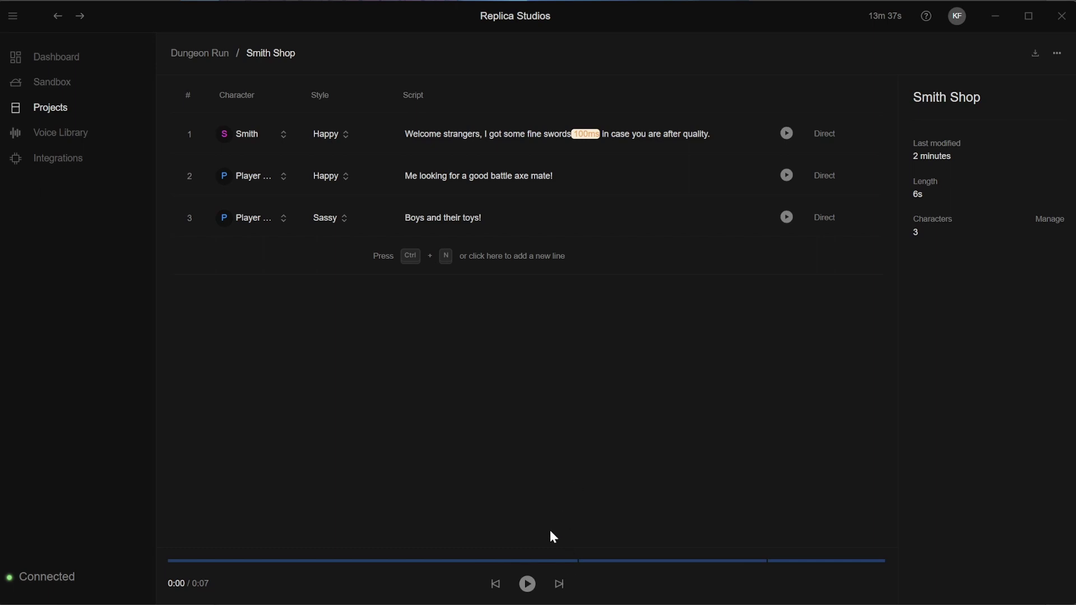
pyautogui.click(527, 585)
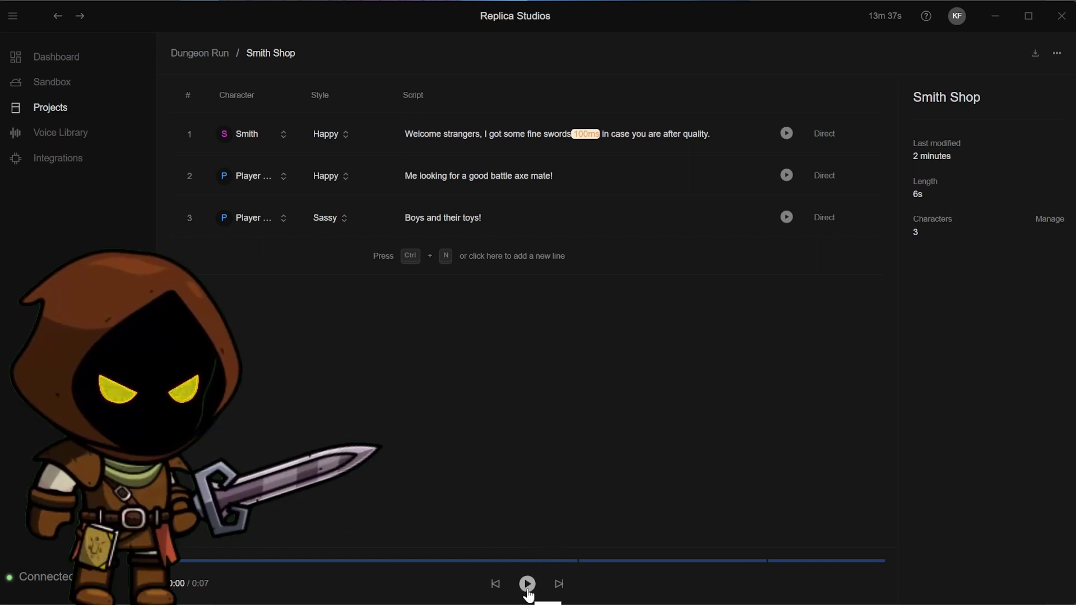
pyautogui.click(527, 586)
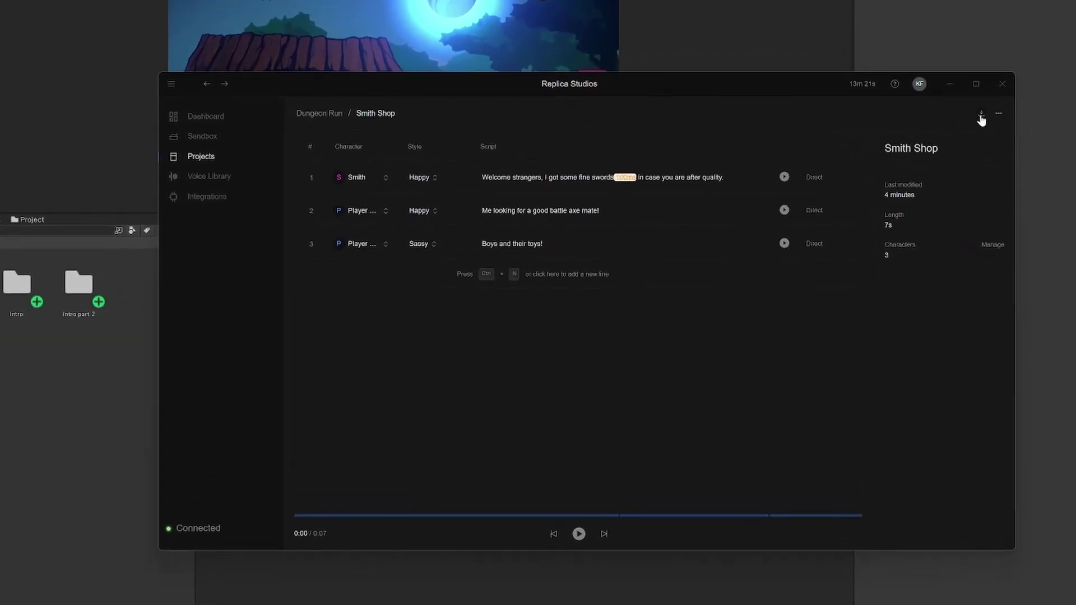
# - Choose 'Export Scene as wav to Unity Studio (Dungeon Run)' from the download menu
pyautogui.click(981, 115)
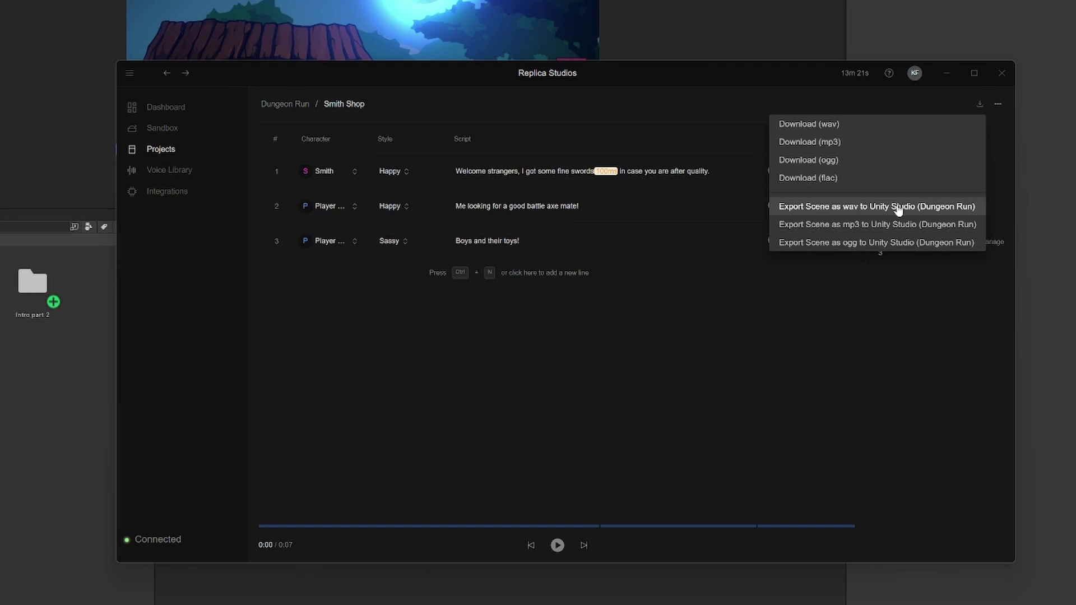
pyautogui.click(899, 208)
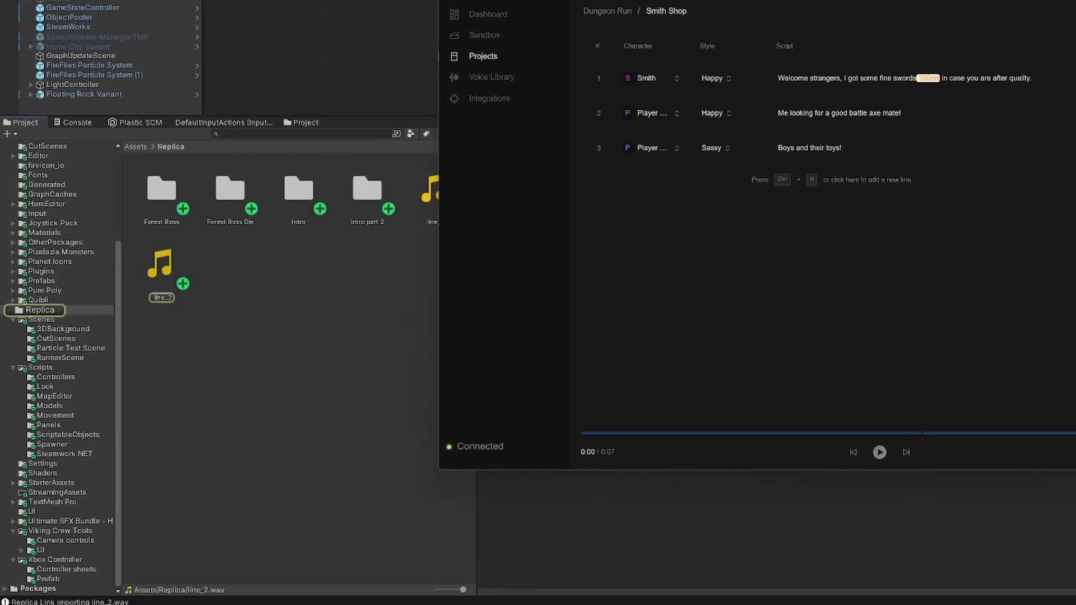
# - Move the Replica Studios window aside to reveal Unity's Assets/Replica folder with the wav clips
pyautogui.moveTo(628, 15); pyautogui.dragTo(727, 12)
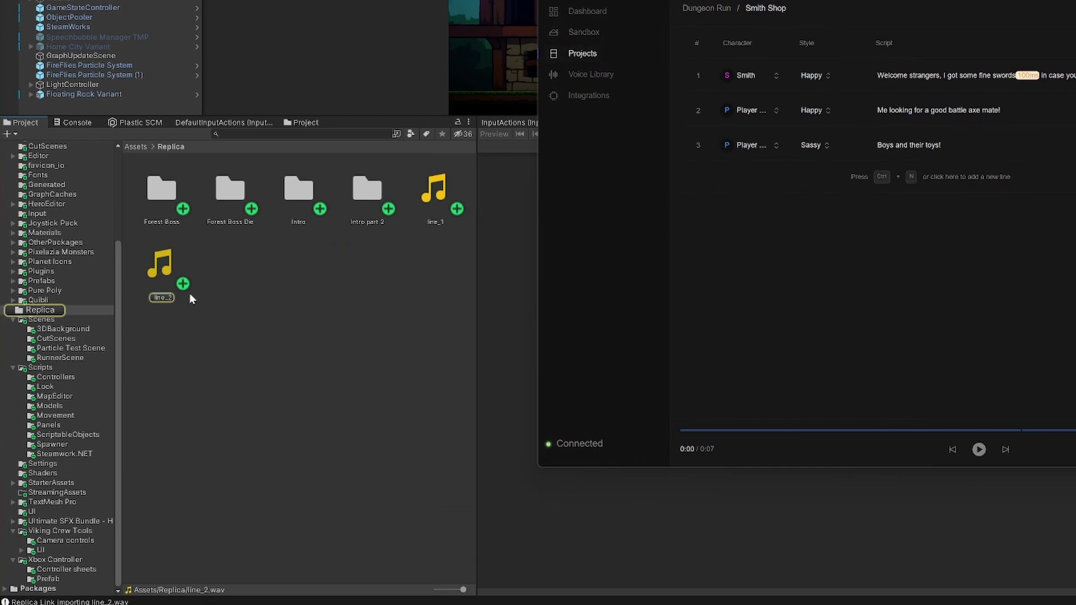